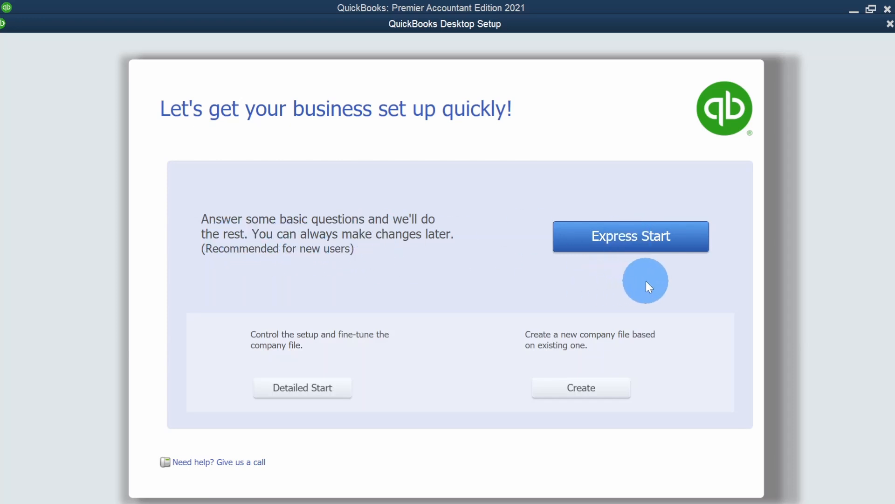
- Begin the Express Start setup and enter the company name Fintech Ultimate QuickBooks Desktop Course
{"action": "left_click", "coordinate": [629, 235]}
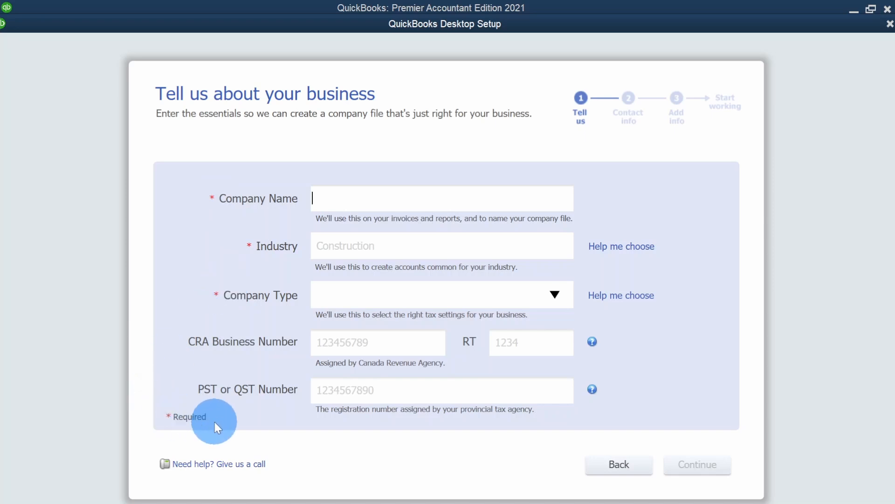
{"action": "type", "text": "X"}
{"action": "key", "text": "BackSpace"}
{"action": "type", "text": "Fintech UI"}
{"action": "type", "text": "timate"}
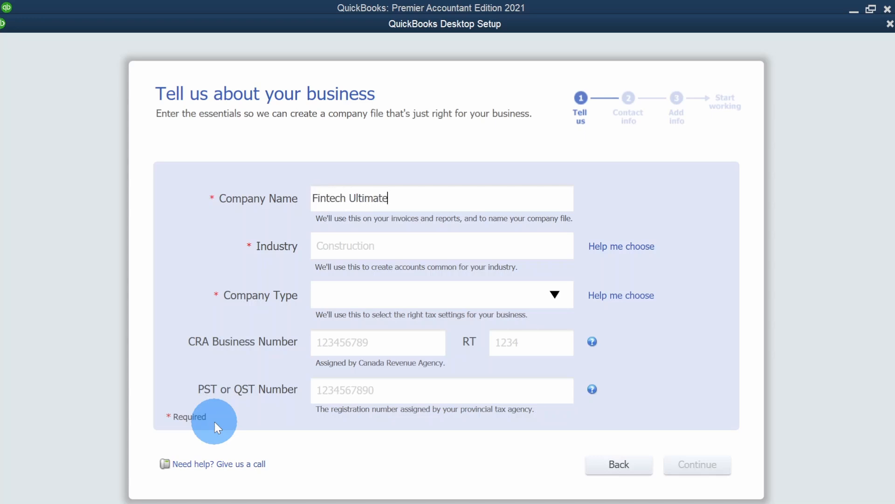
{"action": "type", "text": " QuickBooks "}
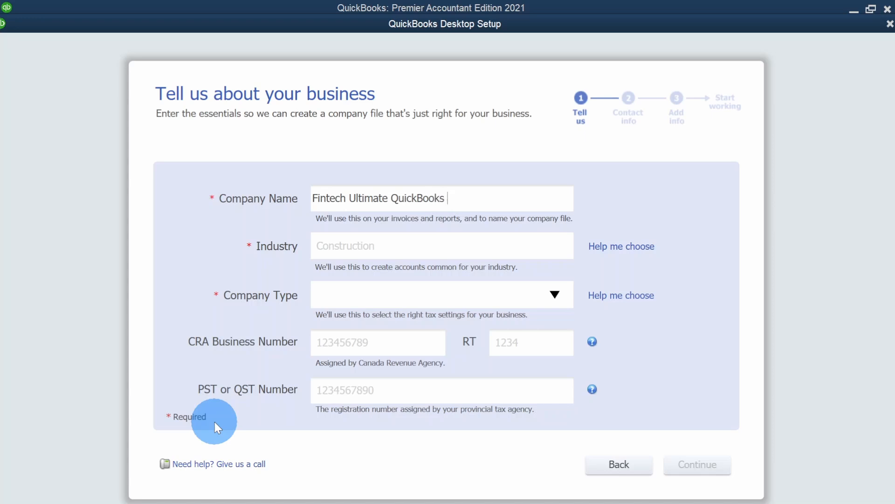
{"action": "type", "text": "Desktop Course"}
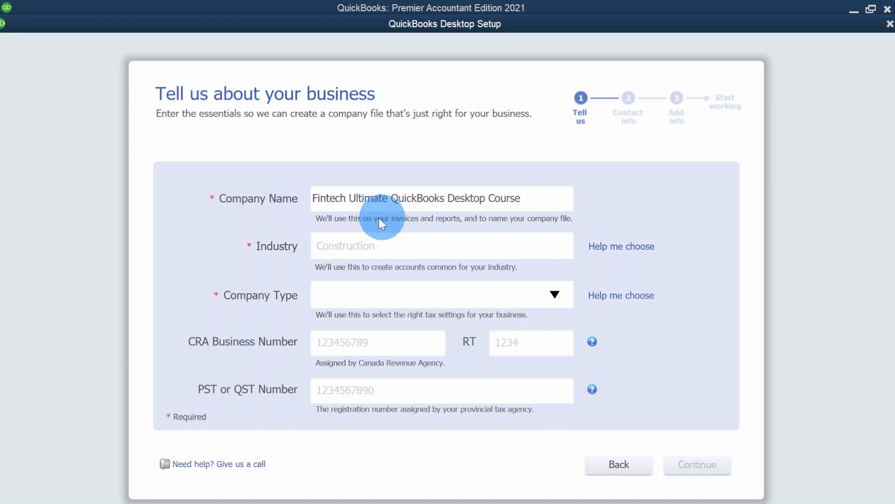
- Try entering 'who' and then 'cons' in the Industry field to see suggested industries
{"action": "left_click", "coordinate": [332, 244]}
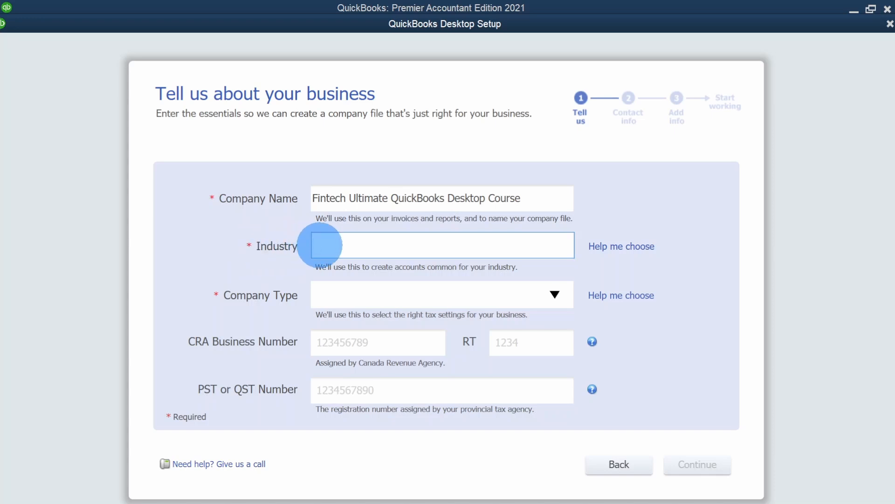
{"action": "type", "text": "who"}
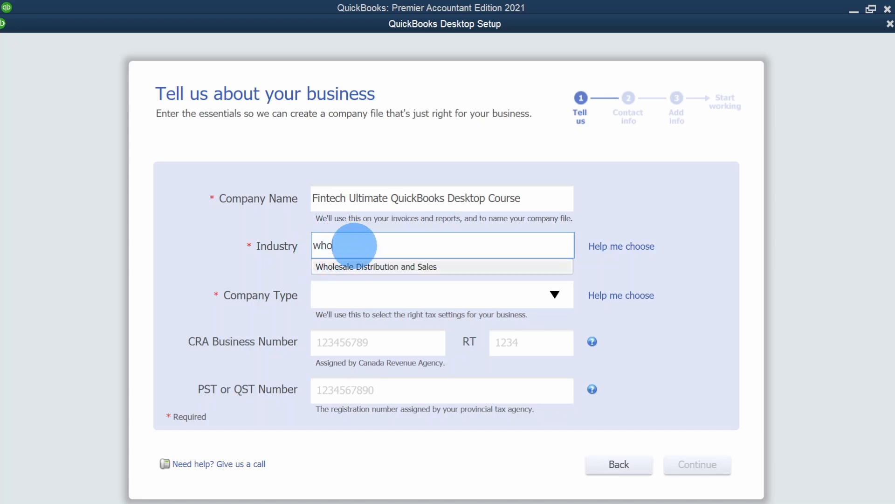
{"action": "key", "text": "BackSpace"}
{"action": "key", "text": "BackSpace"}
{"action": "key", "text": "BackSpace"}
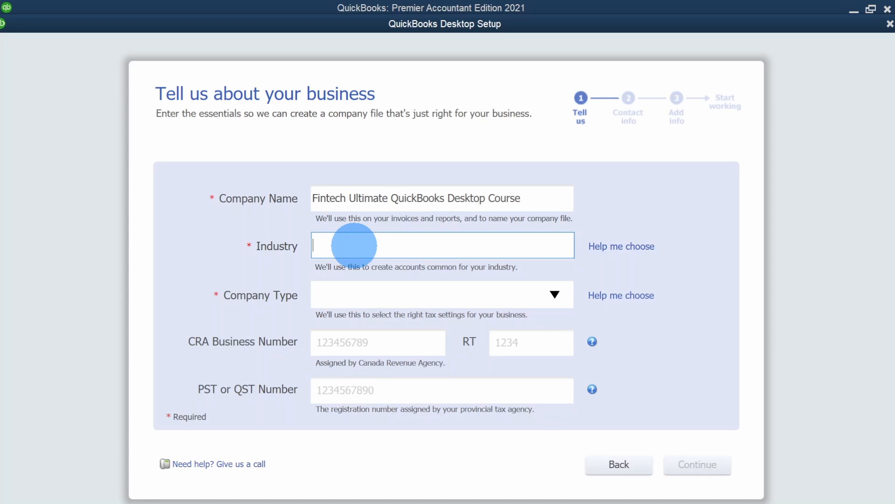
{"action": "type", "text": "cons"}
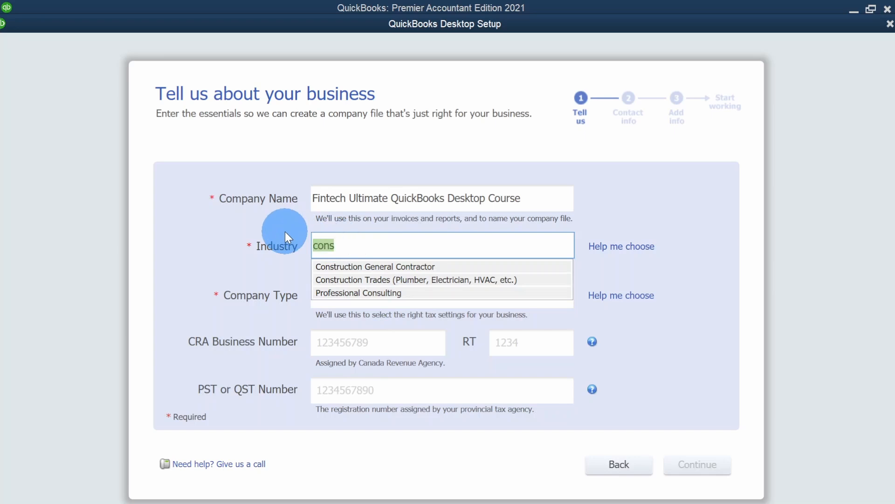
{"action": "double_click", "coordinate": [446, 241]}
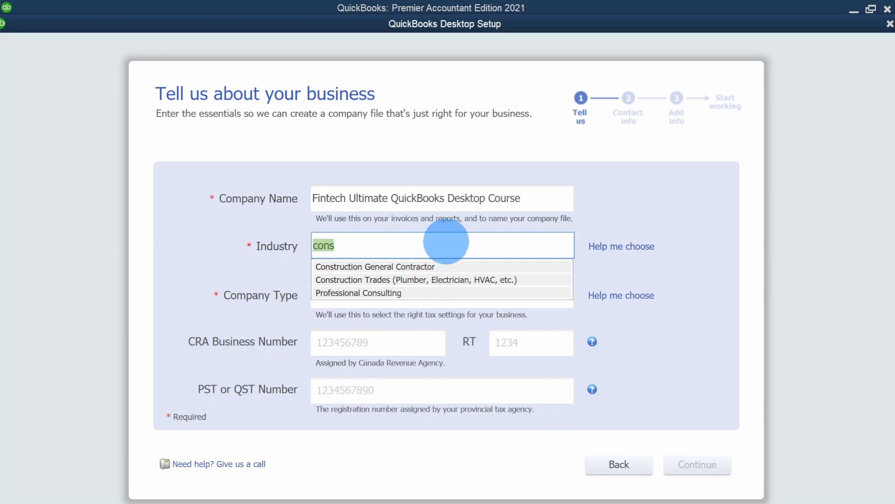
- Open the industry chooser and browse the recommended accounts for Construction General Contractor
{"action": "left_click", "coordinate": [630, 254]}
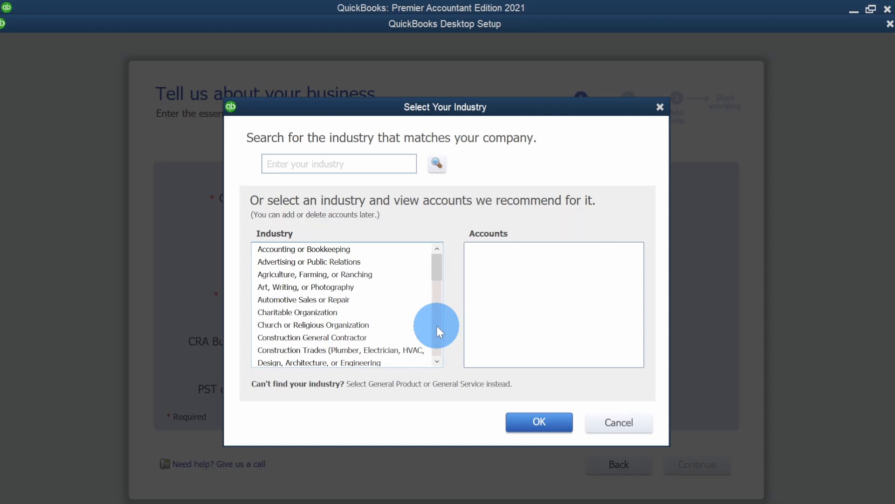
{"action": "left_click", "coordinate": [371, 340]}
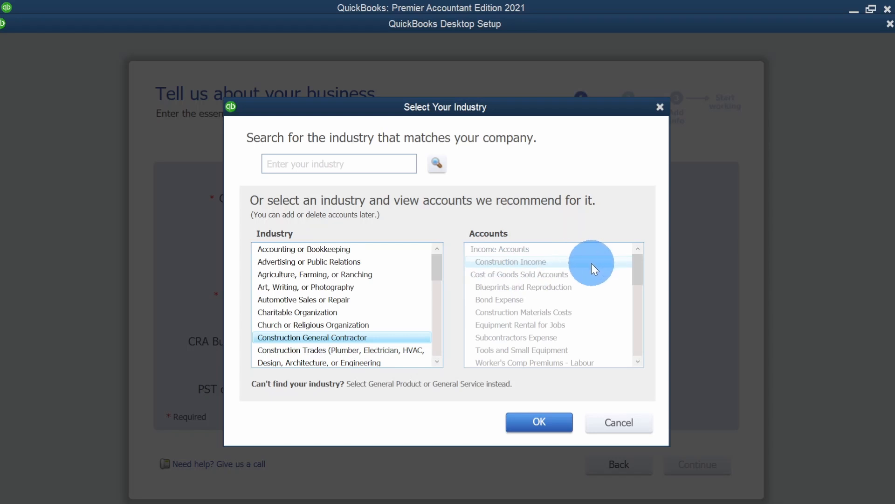
{"action": "left_click", "coordinate": [638, 335]}
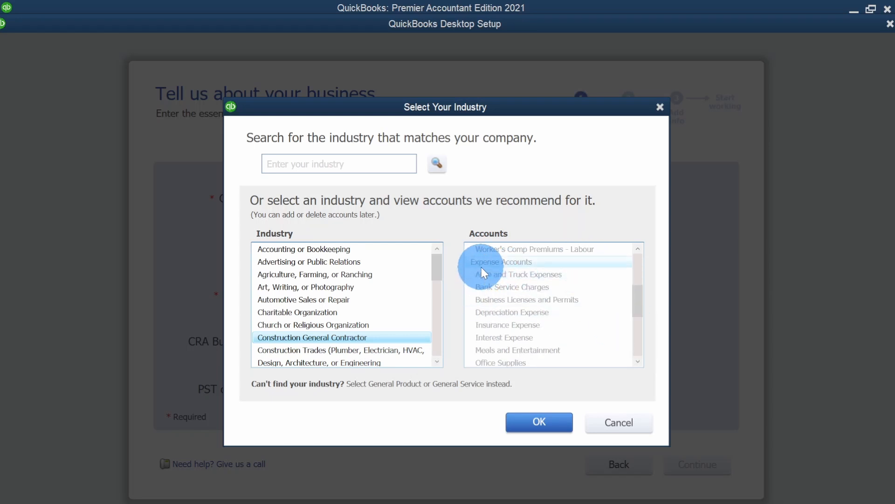
{"action": "left_click", "coordinate": [638, 343]}
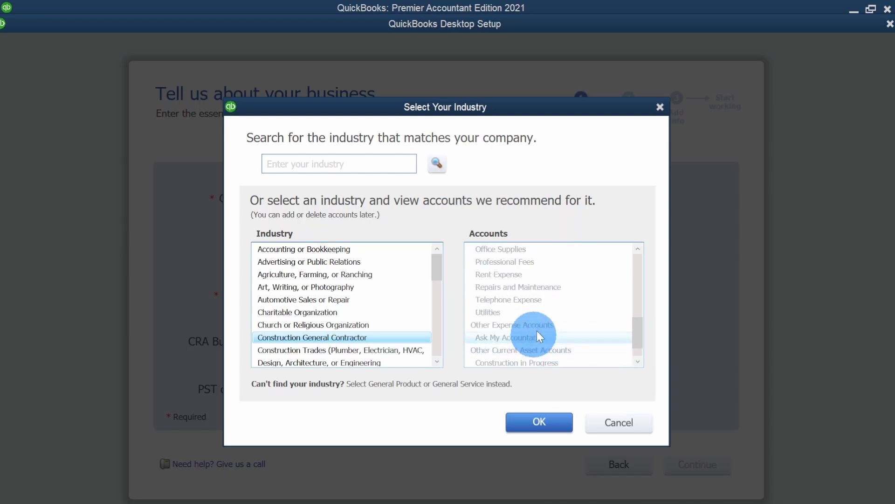
{"action": "left_click", "coordinate": [637, 353]}
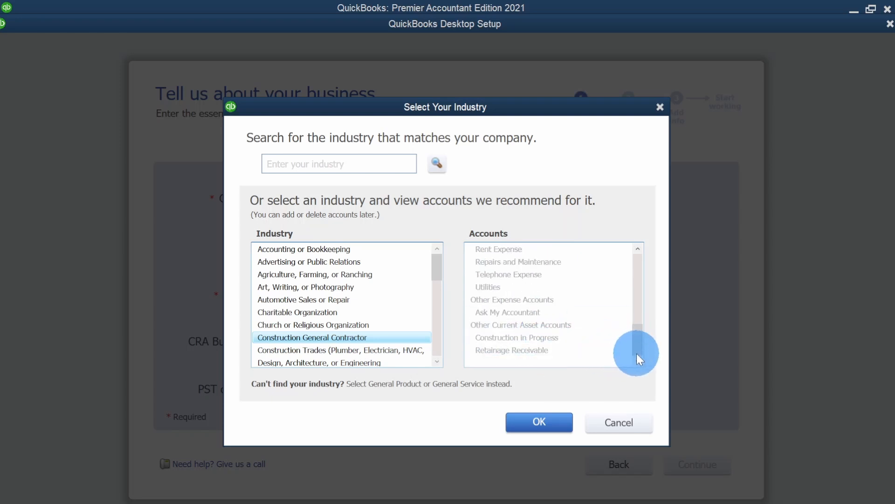
{"action": "left_click", "coordinate": [640, 275]}
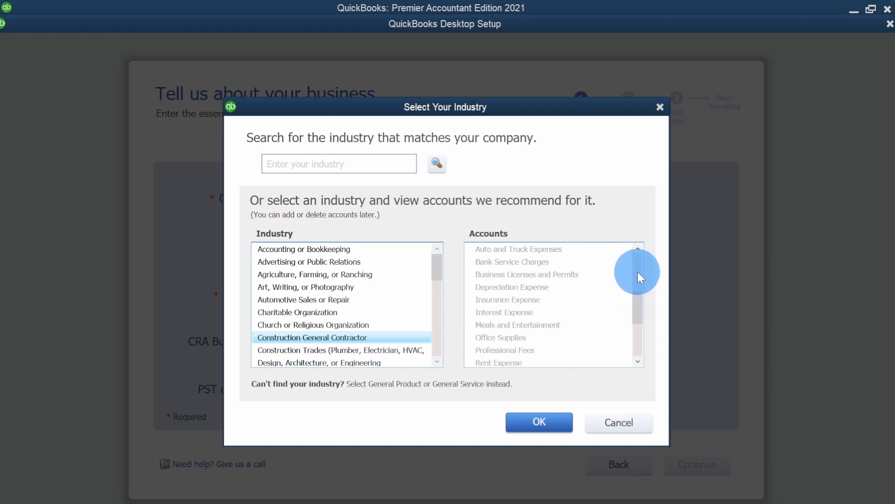
{"action": "left_click", "coordinate": [642, 275]}
{"action": "left_click_drag", "start_coordinate": [642, 274], "coordinate": [640, 264]}
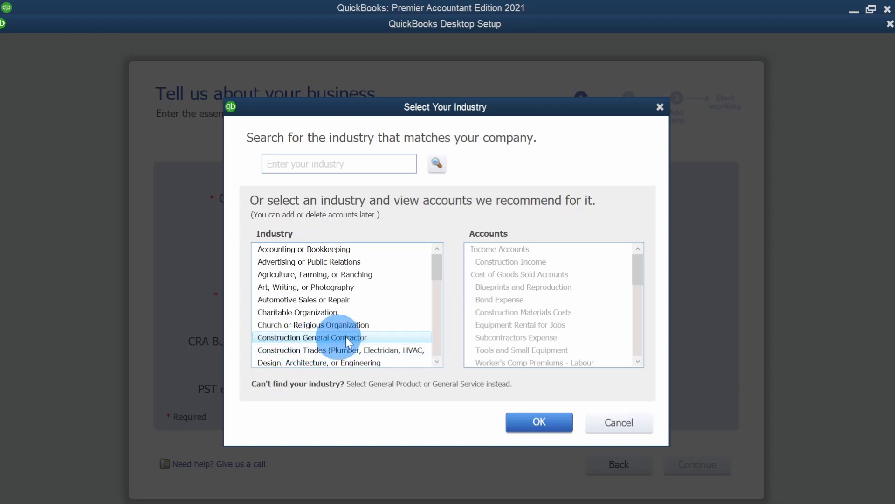
{"action": "left_click", "coordinate": [491, 262]}
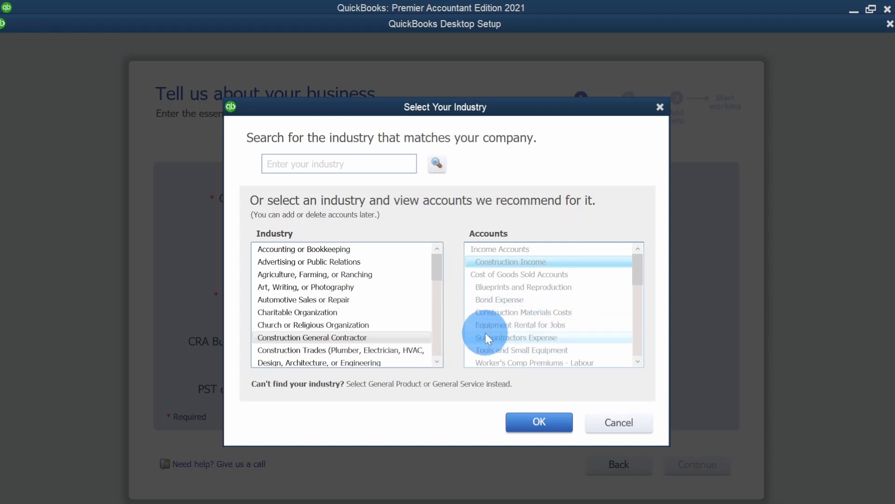
{"action": "left_click", "coordinate": [435, 335]}
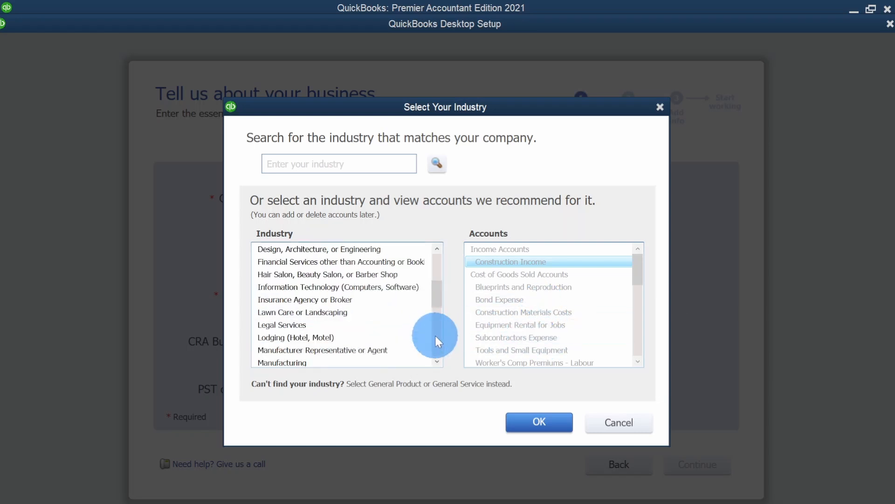
{"action": "left_click", "coordinate": [435, 335]}
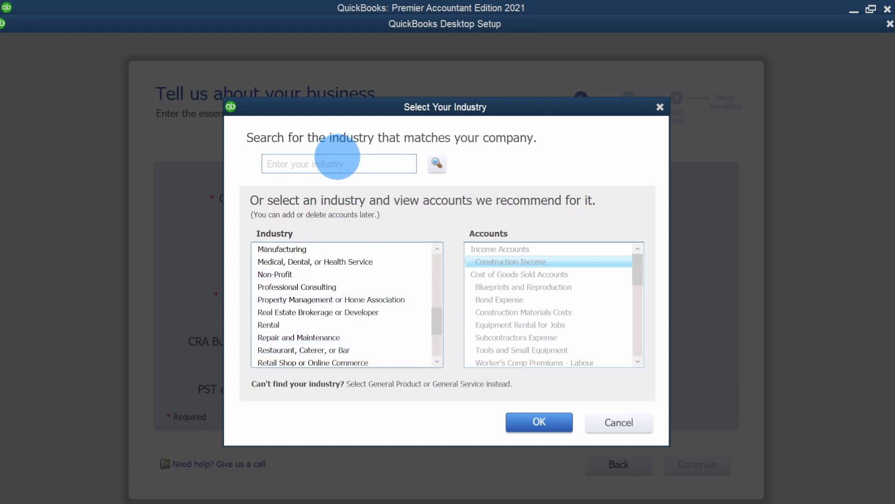
- Search the industry chooser for Wholesale Distribution and Sales
{"action": "left_click", "coordinate": [340, 161]}
{"action": "type", "text": "wh"}
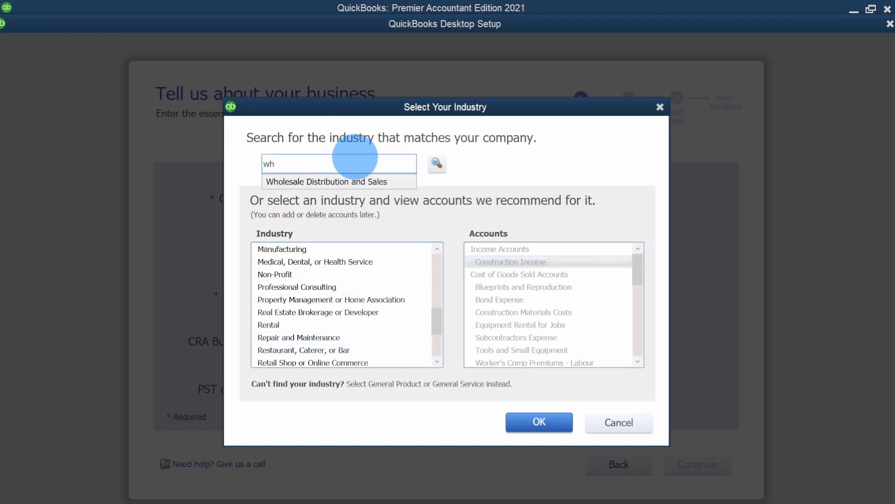
{"action": "left_click", "coordinate": [359, 176]}
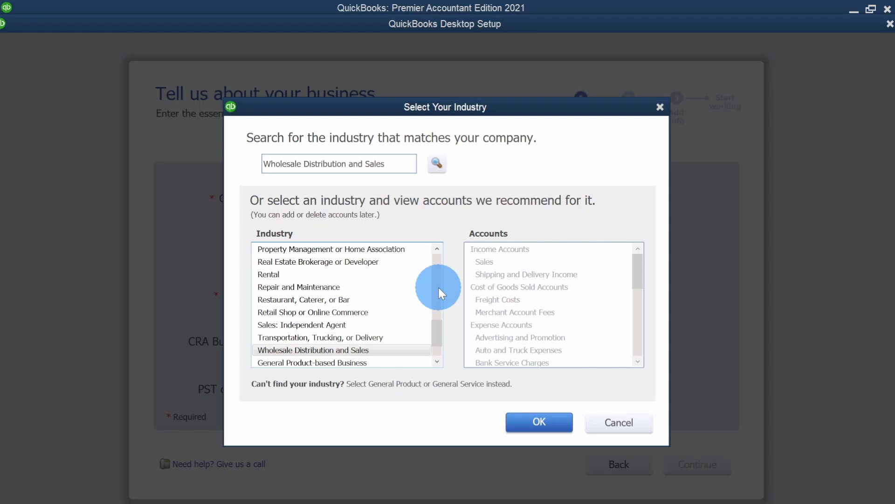
- Browse the recommended accounts for the Rental and Property Management industries
{"action": "left_click", "coordinate": [373, 276]}
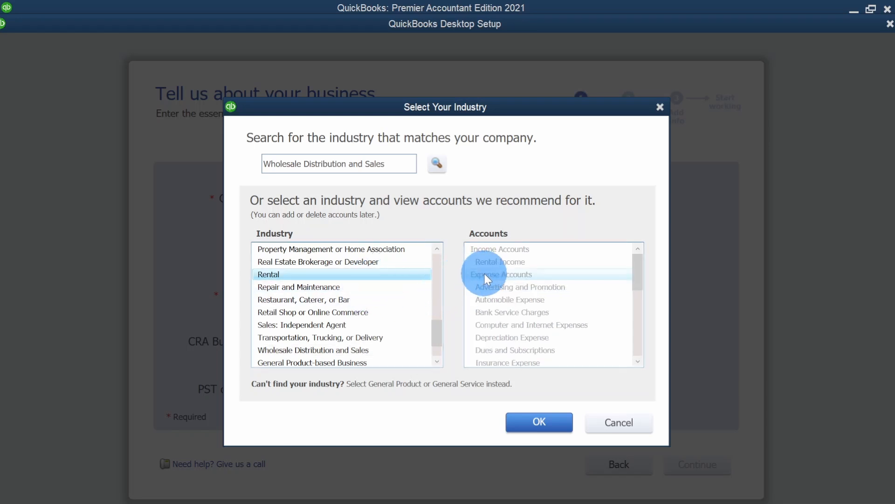
{"action": "left_click", "coordinate": [387, 250]}
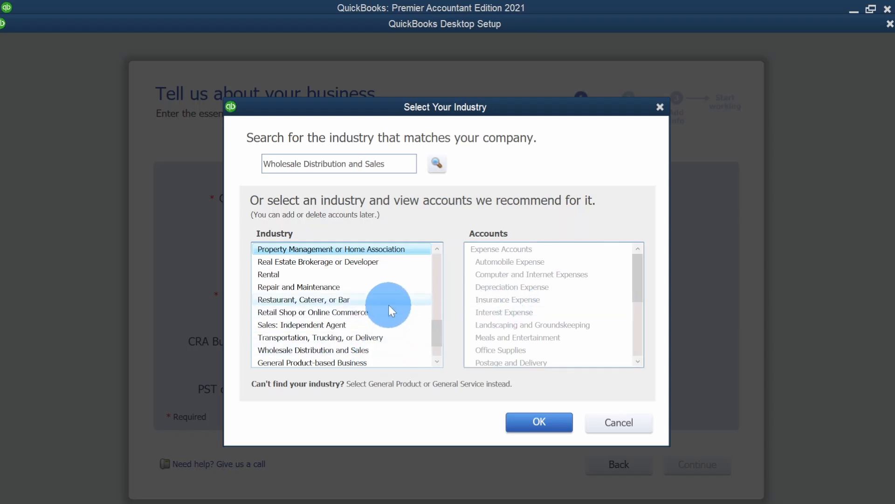
{"action": "left_click", "coordinate": [436, 294]}
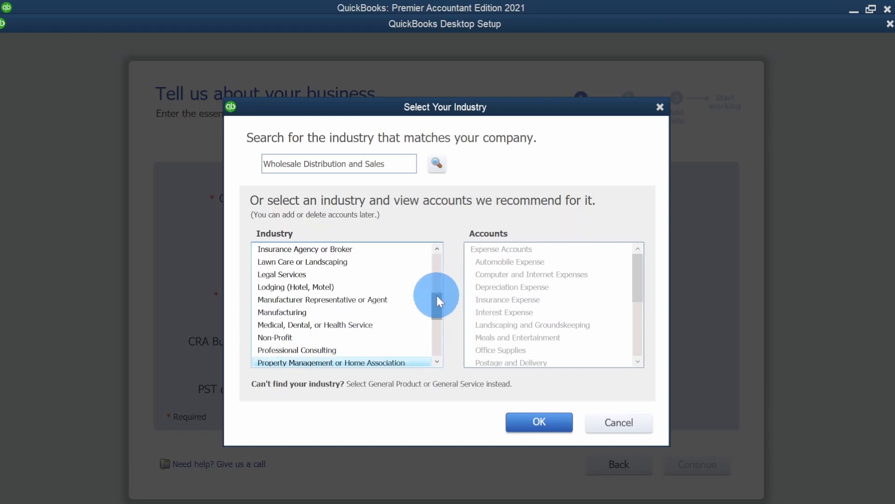
{"action": "left_click_drag", "start_coordinate": [437, 296], "coordinate": [440, 280]}
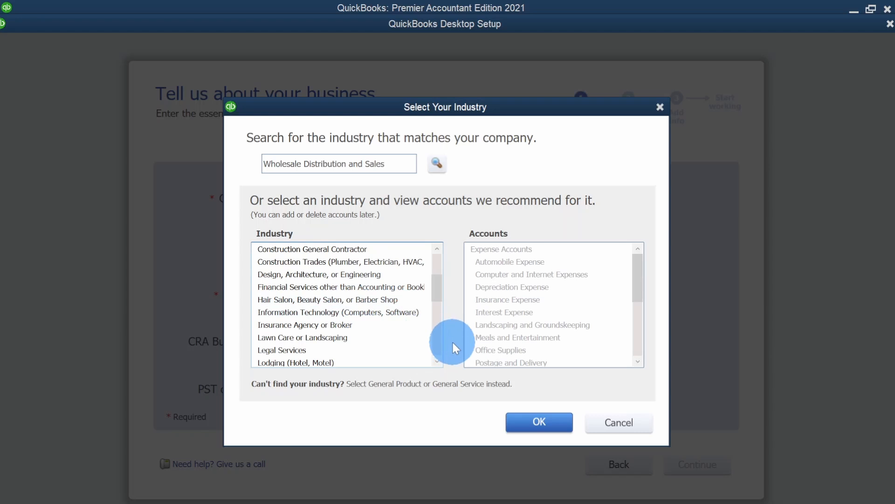
{"action": "left_click", "coordinate": [440, 337]}
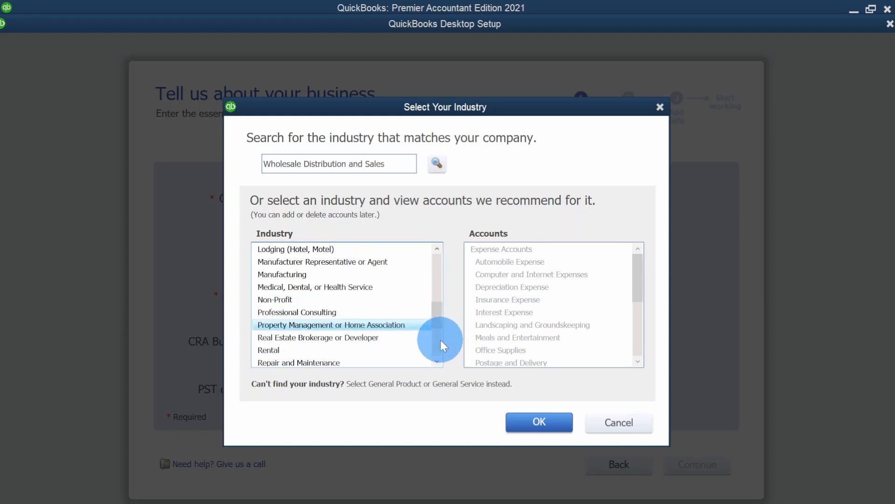
{"action": "left_click", "coordinate": [440, 338]}
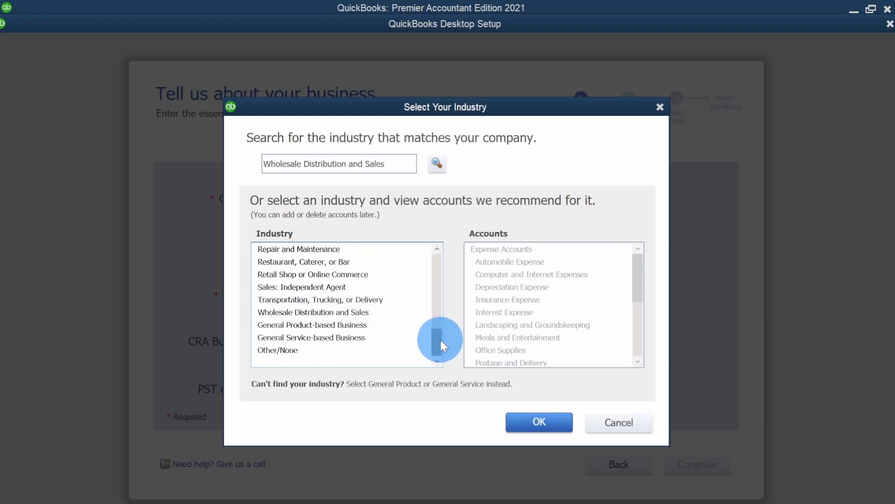
- Compare the general product and service industries, then choose General Product-based Business as the industry
{"action": "left_click", "coordinate": [376, 338]}
{"action": "key", "text": "Up"}
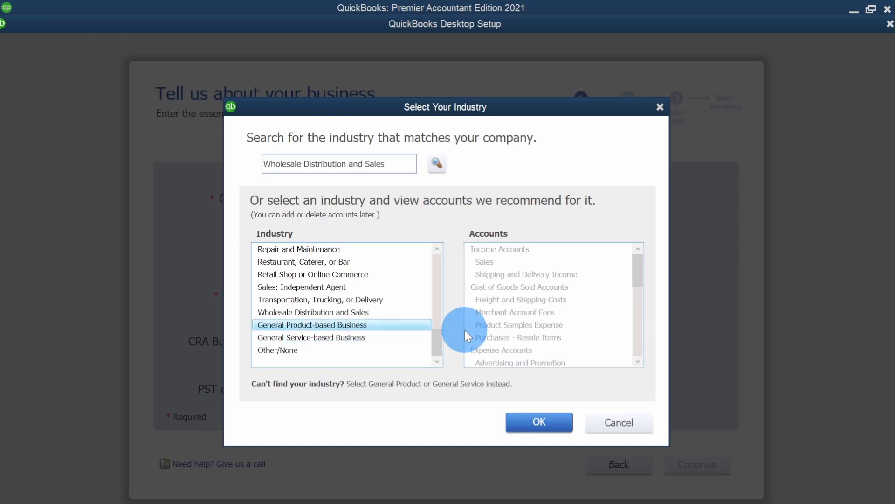
{"action": "key", "text": "Down"}
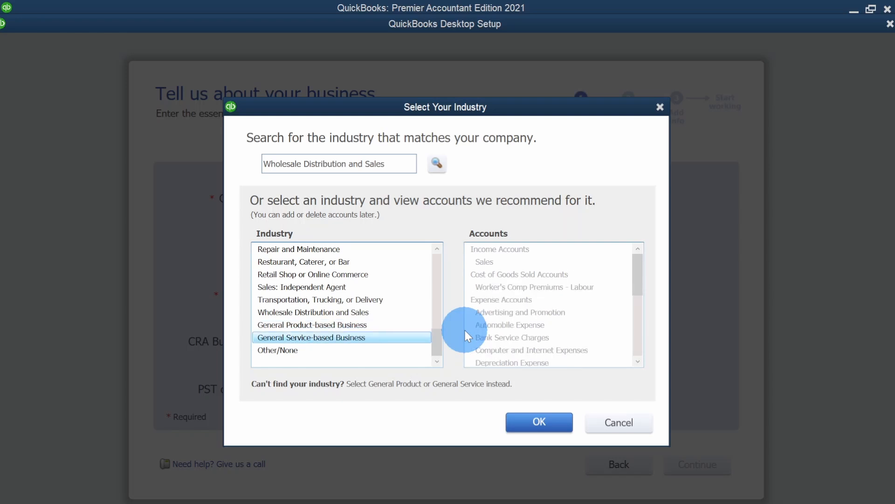
{"action": "key", "text": "Up"}
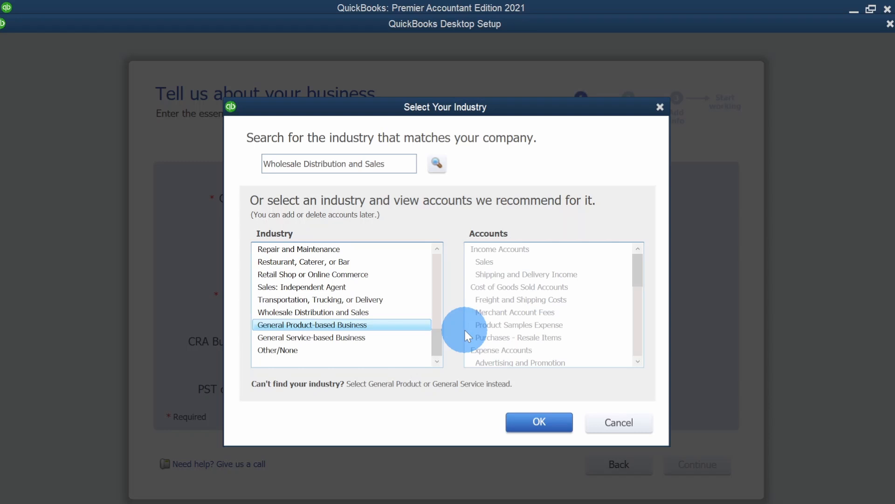
{"action": "left_click", "coordinate": [320, 337]}
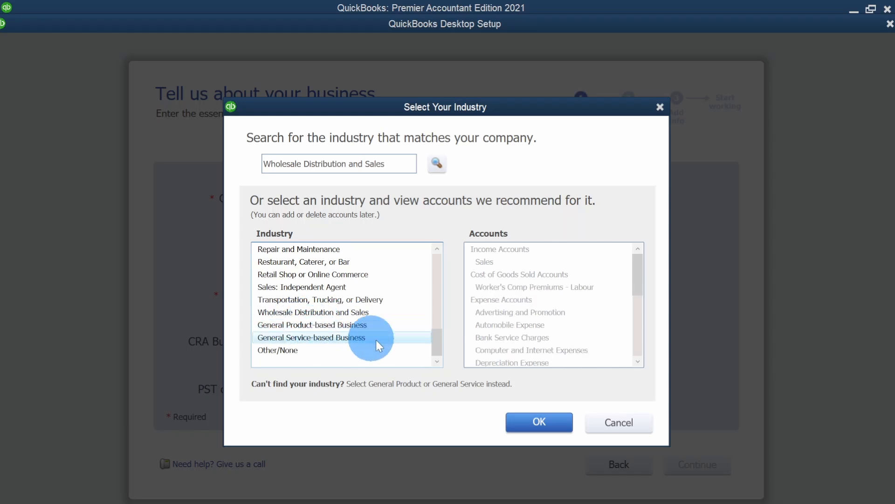
{"action": "left_click", "coordinate": [356, 328]}
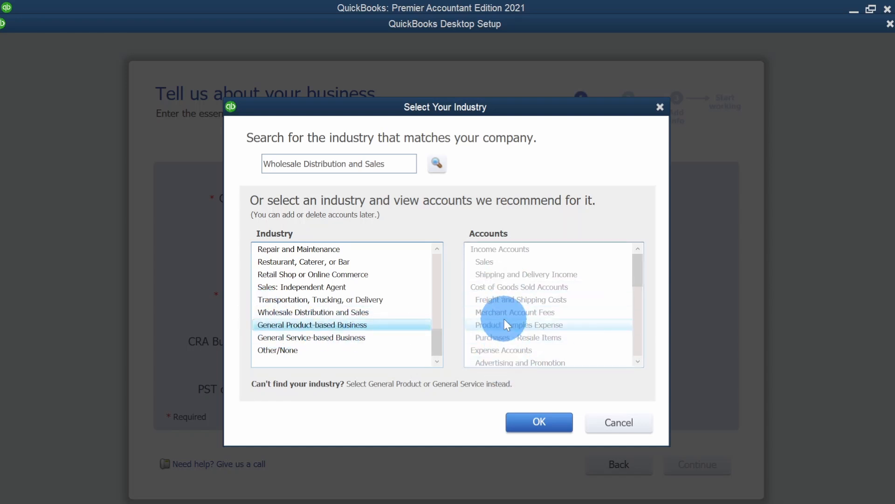
{"action": "left_click", "coordinate": [381, 341]}
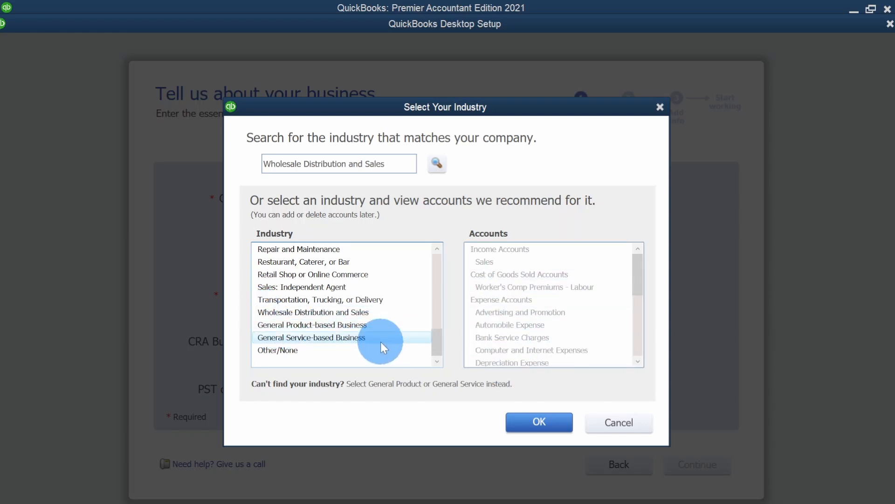
{"action": "left_click", "coordinate": [378, 326]}
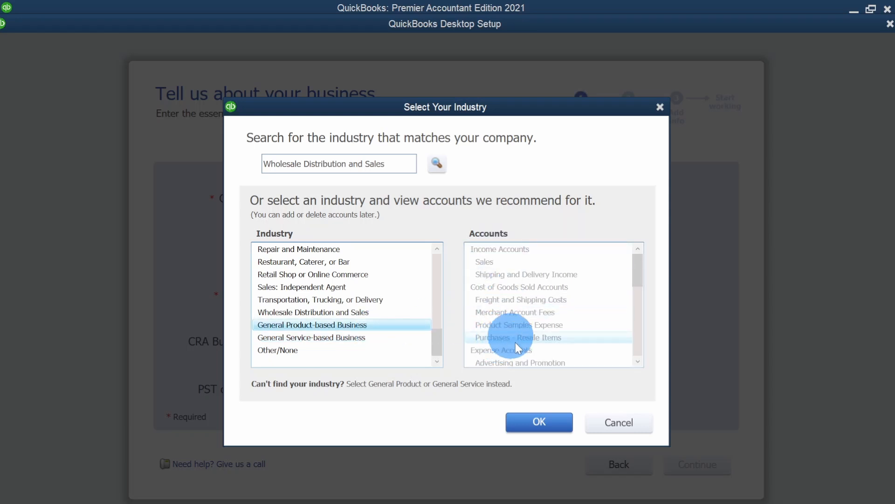
{"action": "left_click", "coordinate": [538, 423]}
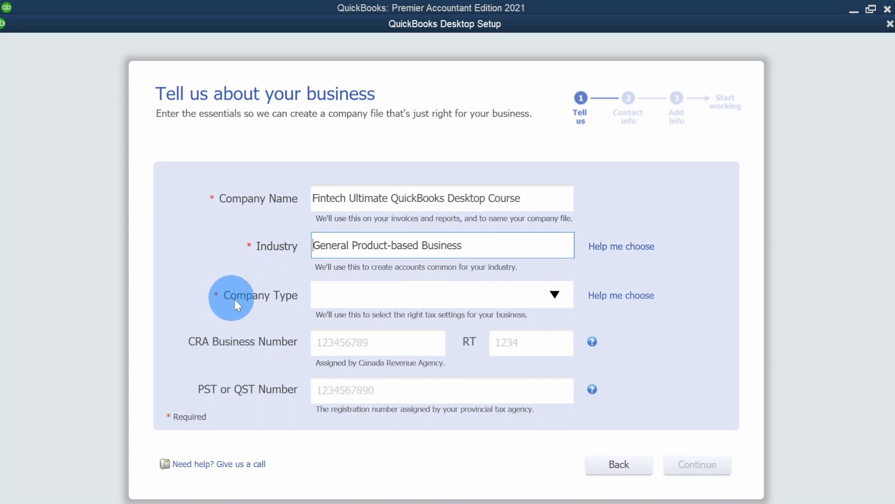
- Set the company type to Corporation, leave the tax numbers blank, and continue to the contact information page
{"action": "left_click", "coordinate": [555, 297]}
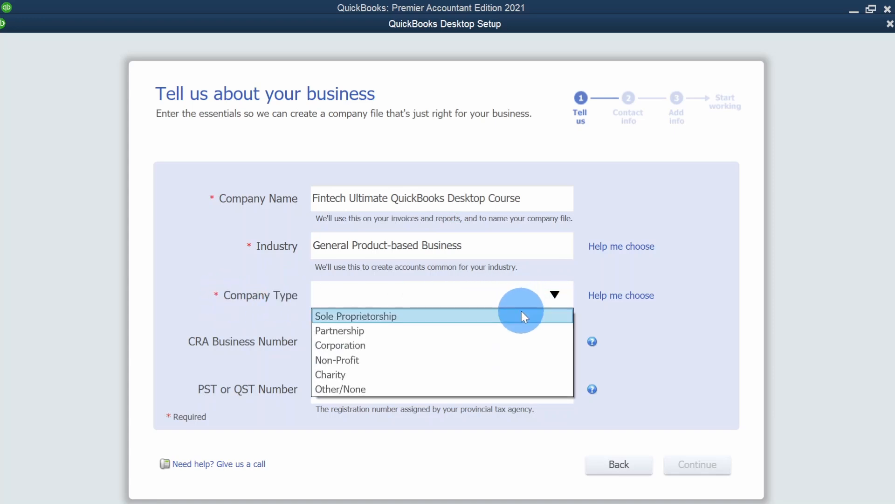
{"action": "left_click", "coordinate": [505, 345]}
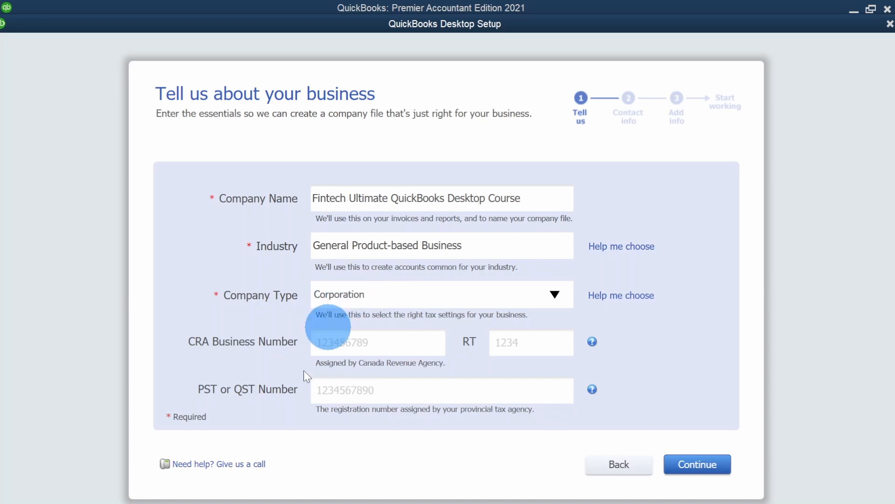
{"action": "left_click", "coordinate": [405, 355]}
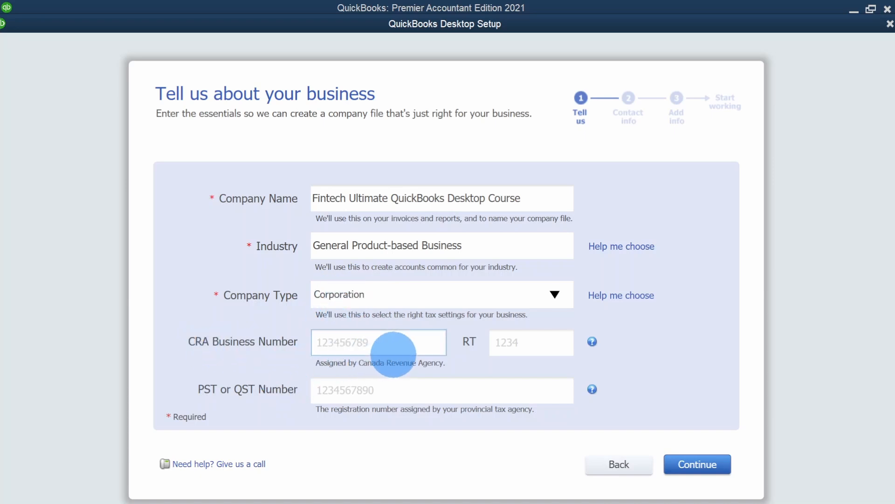
{"action": "left_click", "coordinate": [534, 343]}
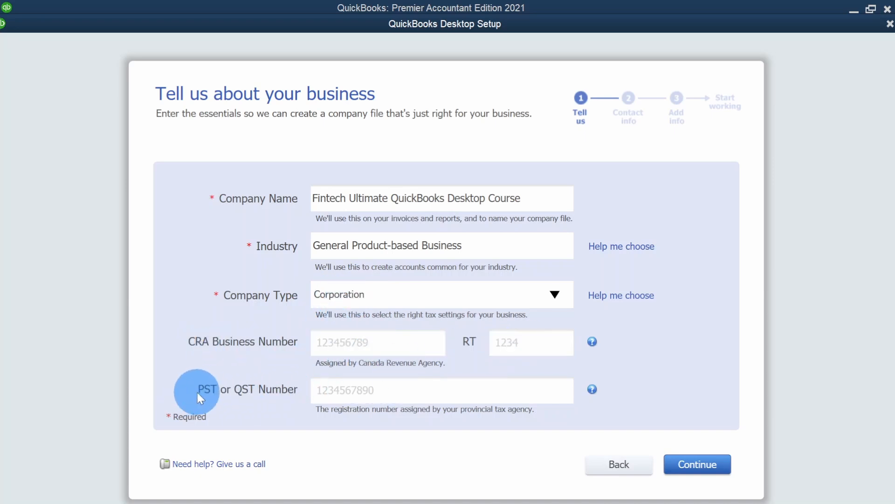
{"action": "left_click", "coordinate": [318, 392]}
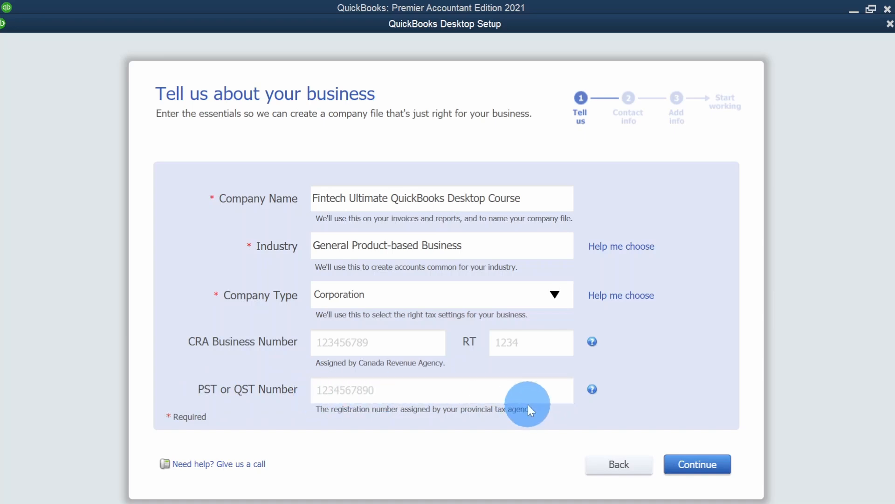
{"action": "left_click", "coordinate": [694, 467]}
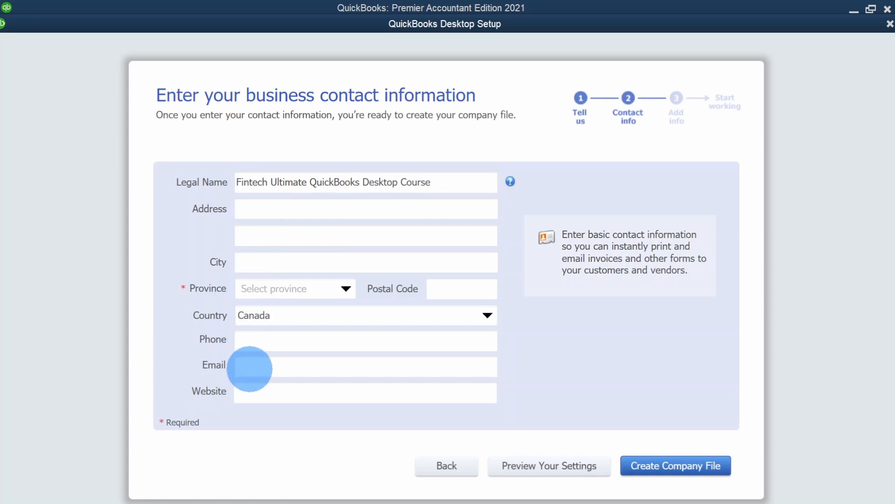
- Set the province to ON
{"action": "left_click", "coordinate": [344, 290]}
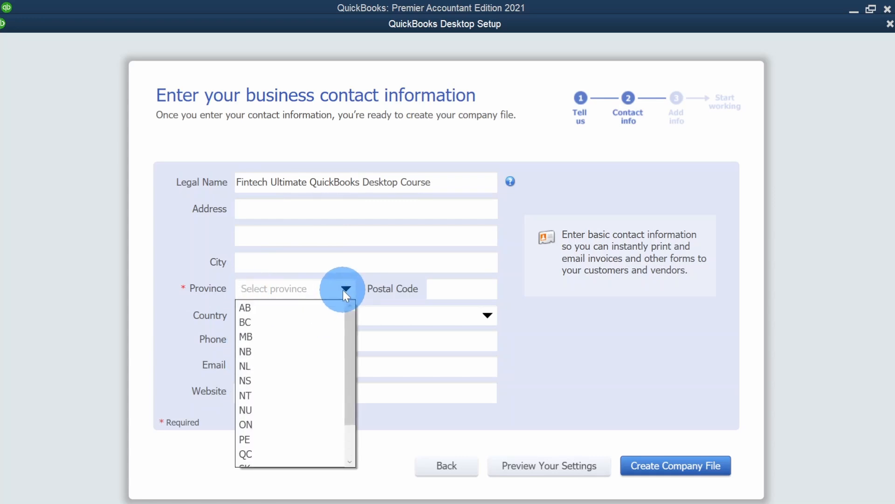
{"action": "scroll", "coordinate": [320, 461], "scroll_direction": "down", "scroll_amount": 1}
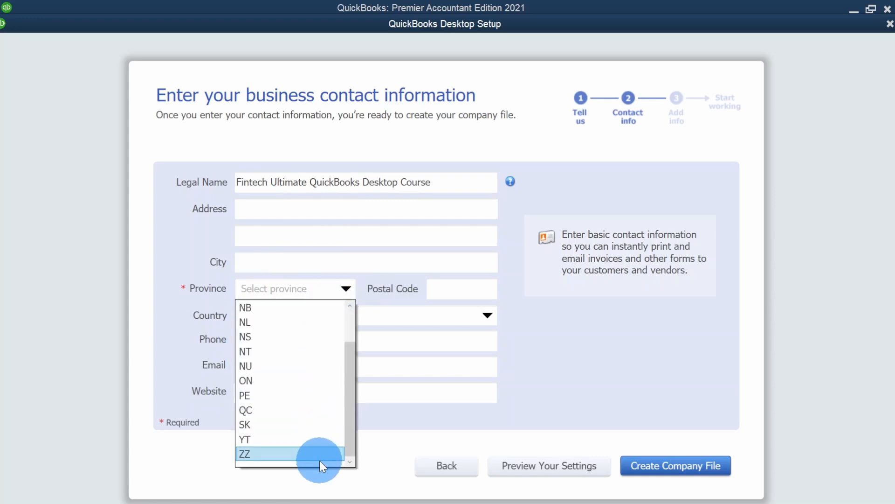
{"action": "scroll", "coordinate": [320, 461], "scroll_direction": "up", "scroll_amount": 1}
{"action": "scroll", "coordinate": [327, 461], "scroll_direction": "down", "scroll_amount": 1}
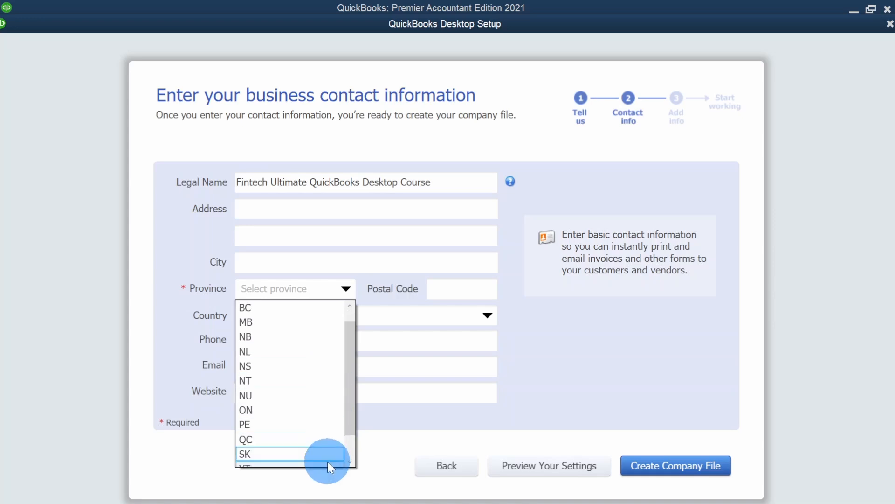
{"action": "left_click", "coordinate": [321, 411]}
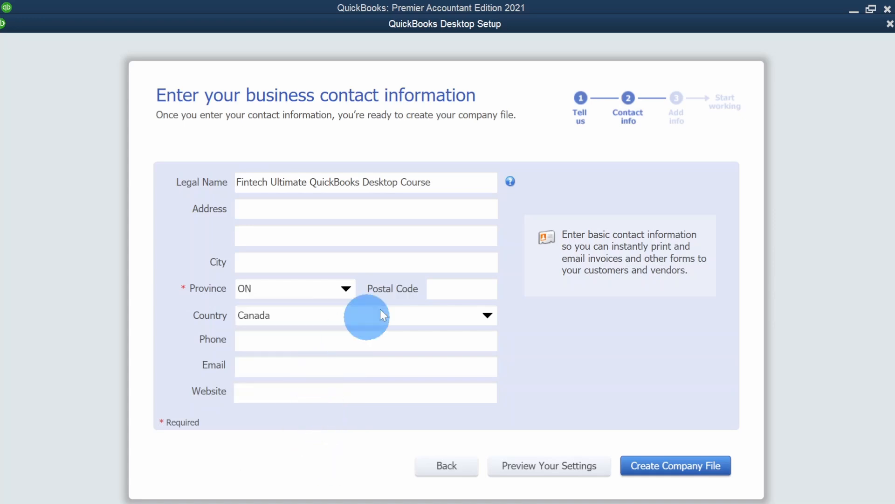
- Fill in the business address with Training Lane, city Mississauga and postal code L4W 0A7
{"action": "left_click", "coordinate": [319, 208]}
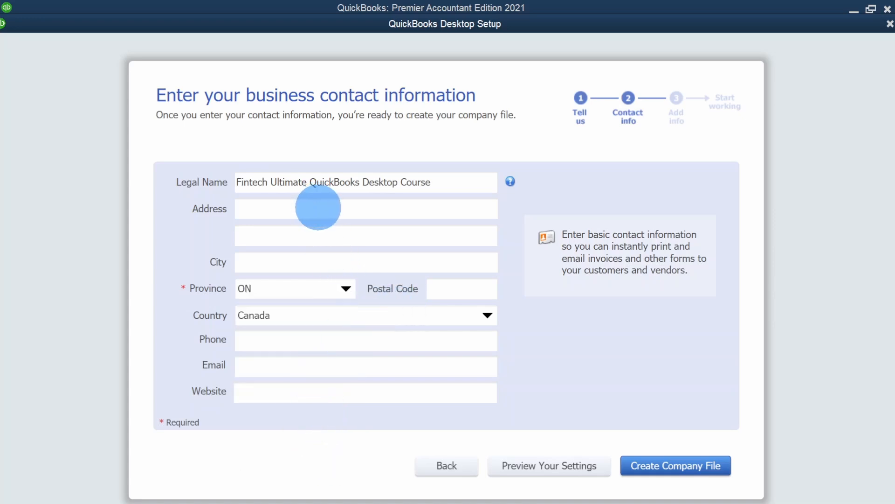
{"action": "type", "text": "Training Lane"}
{"action": "key", "text": "Tab"}
{"action": "key", "text": "Tab"}
{"action": "type", "text": "Mississauga"}
{"action": "key", "text": "Tab"}
{"action": "key", "text": "Tab"}
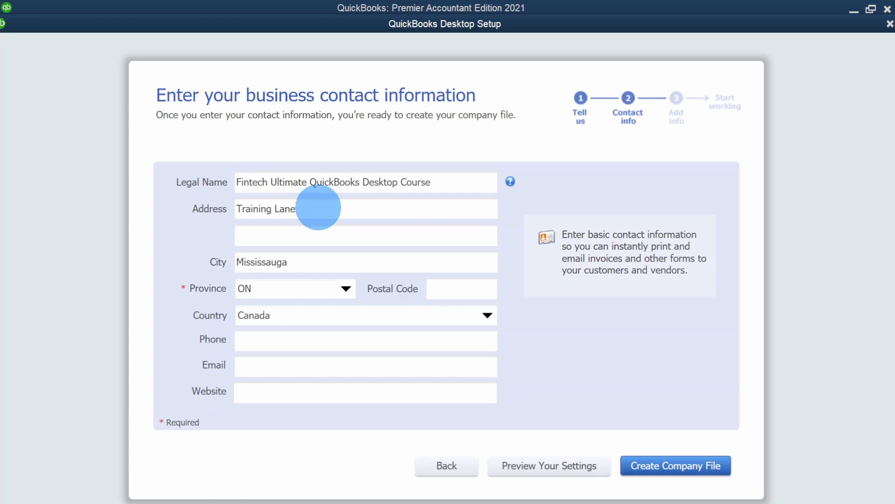
{"action": "type", "text": "L4W 0A7"}
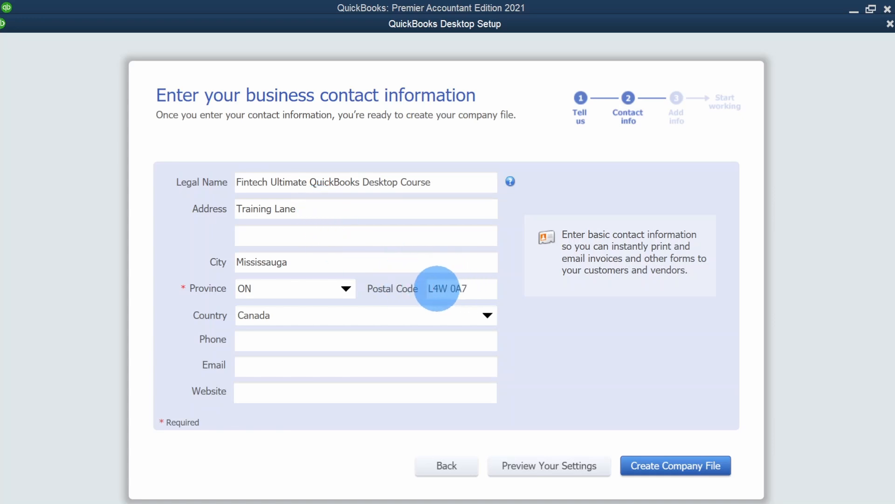
- Enter the business phone number and e-mail address
{"action": "left_click", "coordinate": [280, 341]}
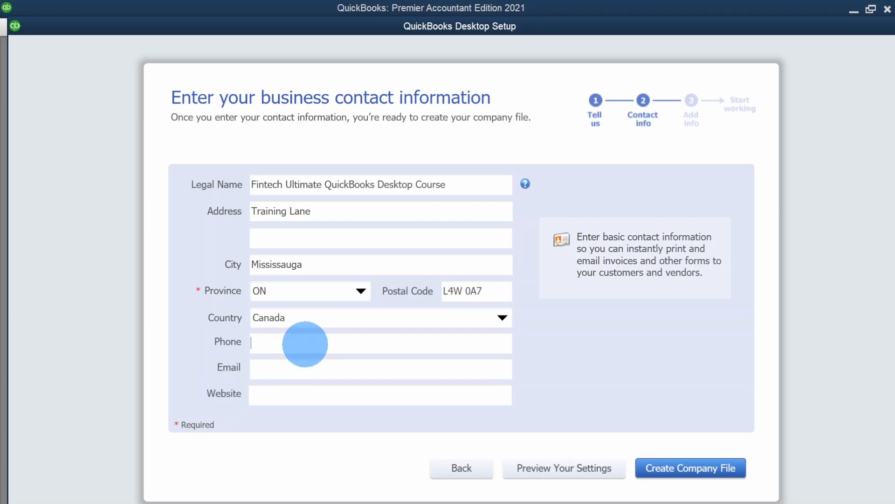
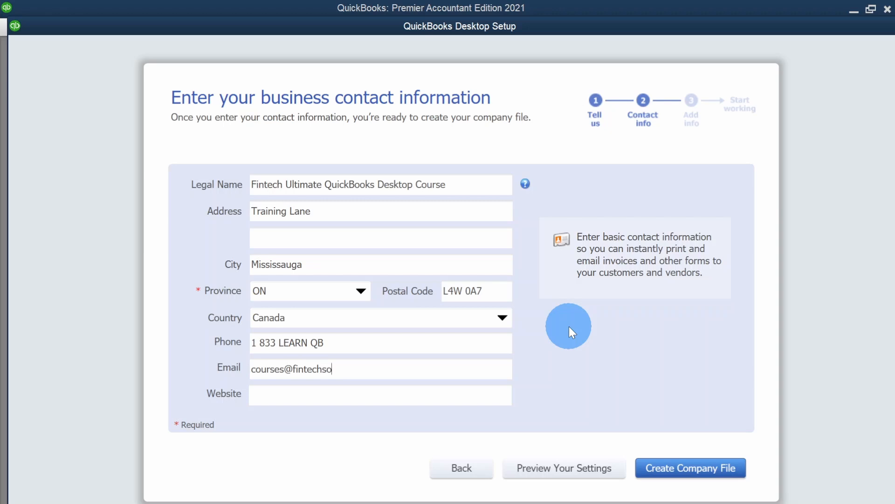
{"action": "key", "text": "Tab"}
{"action": "type", "text": "www.fint"}
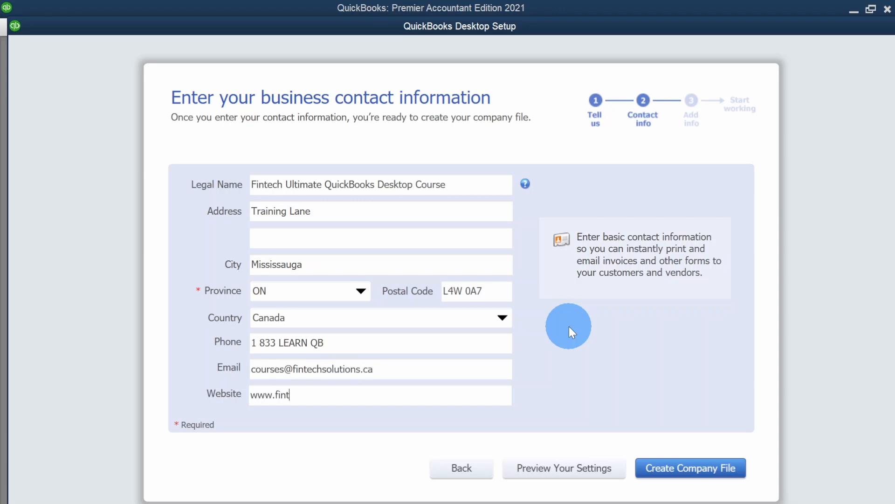
{"action": "type", "text": "echsolutions.ca"}
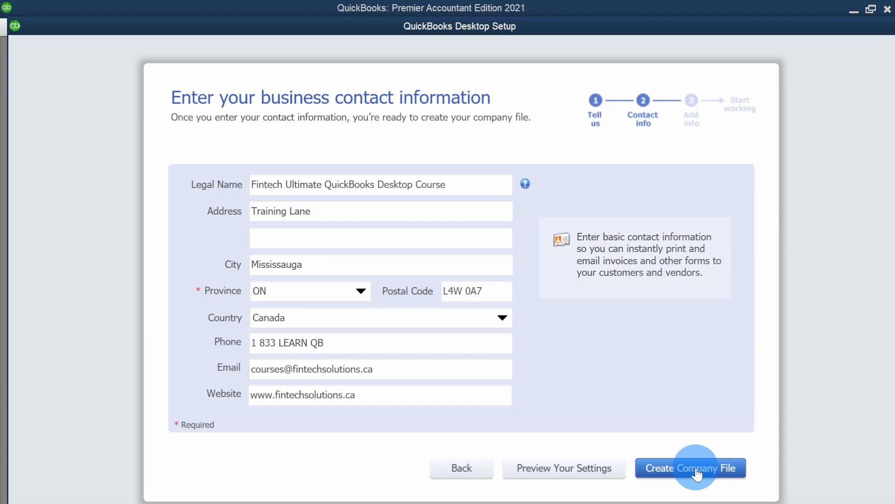
{"action": "type", "text": "ZX"}
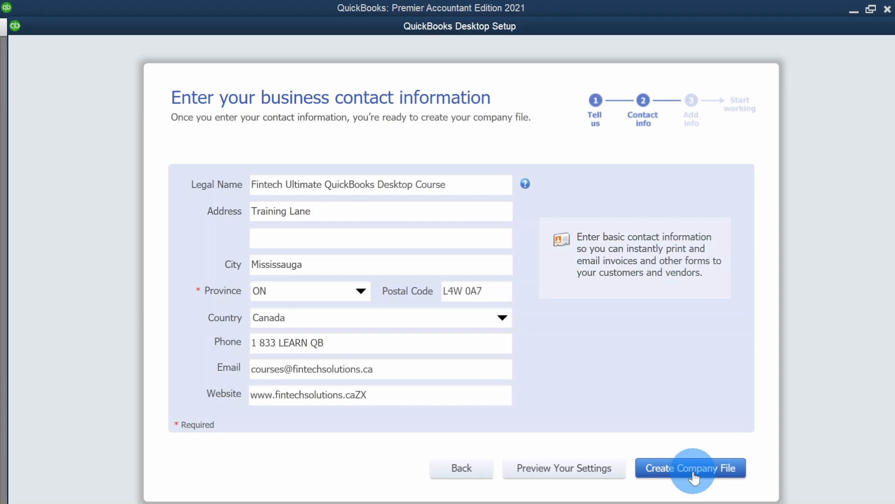
{"action": "left_click", "coordinate": [694, 476]}
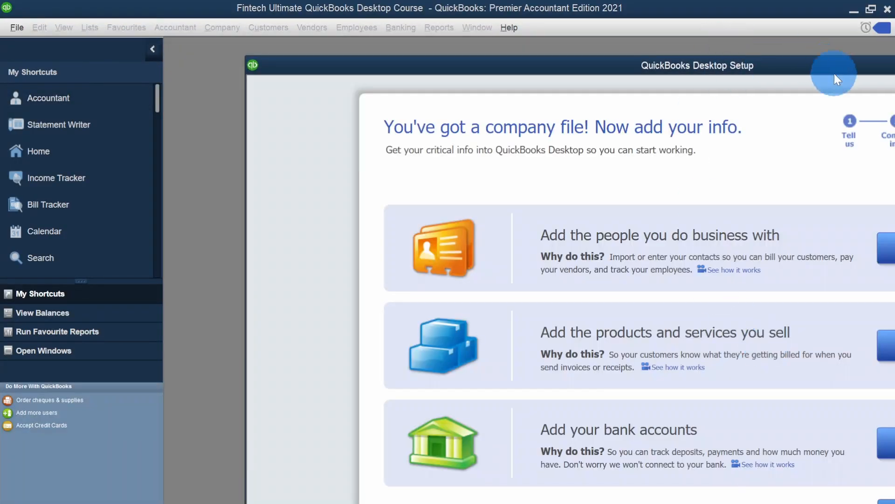
- Close the QuickBooks Desktop Setup window offering to add people, products and bank accounts
{"action": "double_click", "coordinate": [813, 61]}
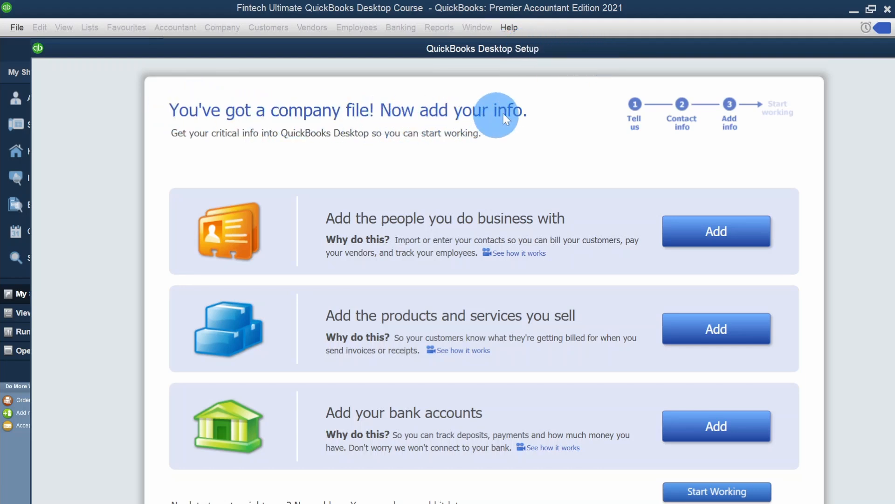
{"action": "double_click", "coordinate": [610, 47]}
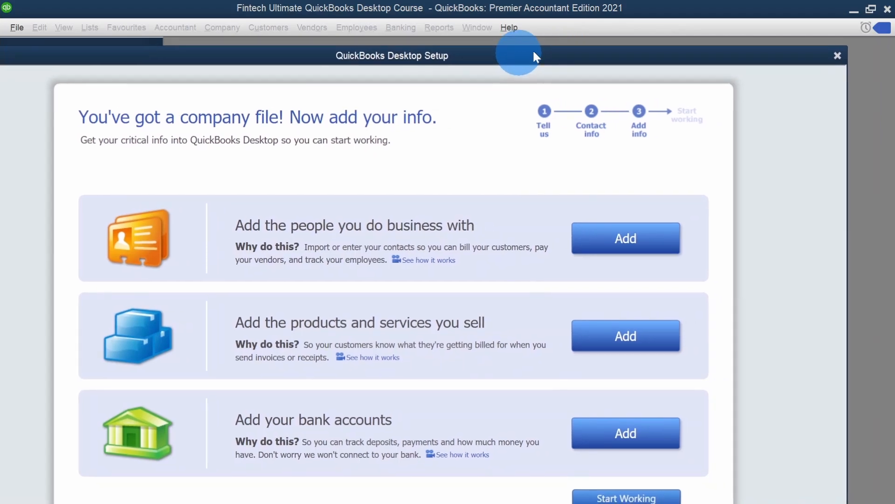
{"action": "left_click", "coordinate": [836, 55]}
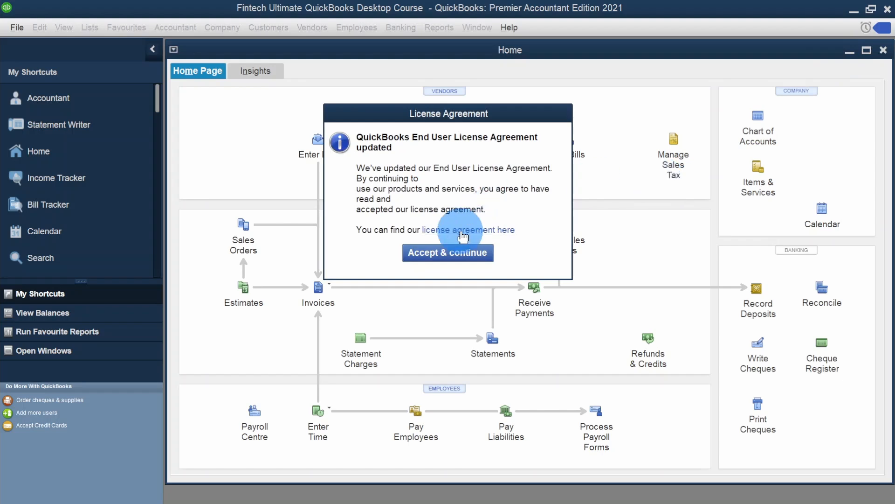
- Accept the updated license agreement and close the New Feature Tour to reach the Home page
{"action": "left_click", "coordinate": [429, 252]}
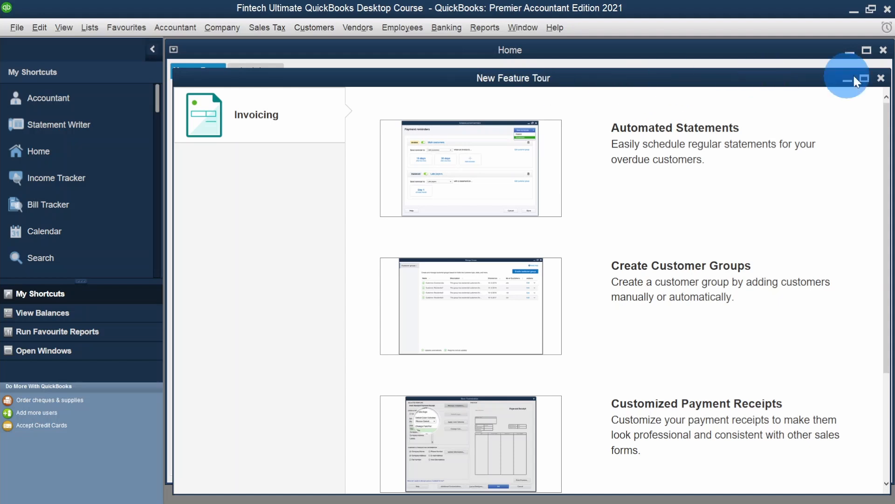
{"action": "left_click", "coordinate": [881, 79]}
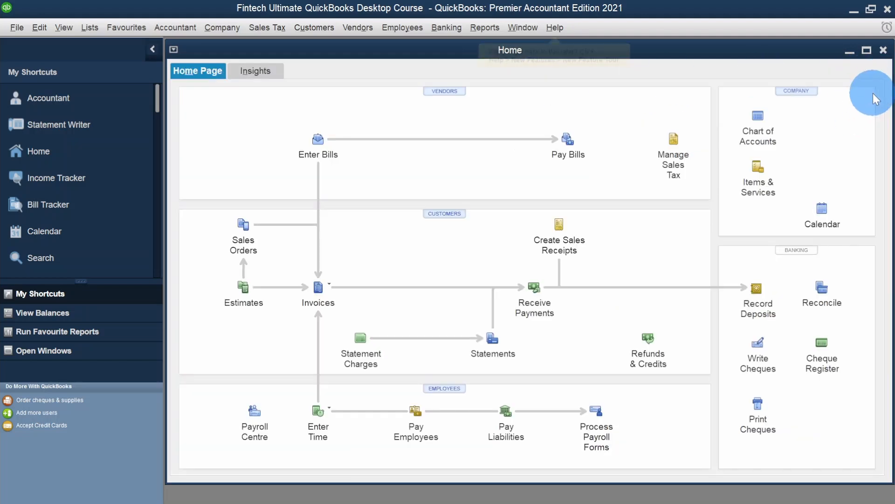